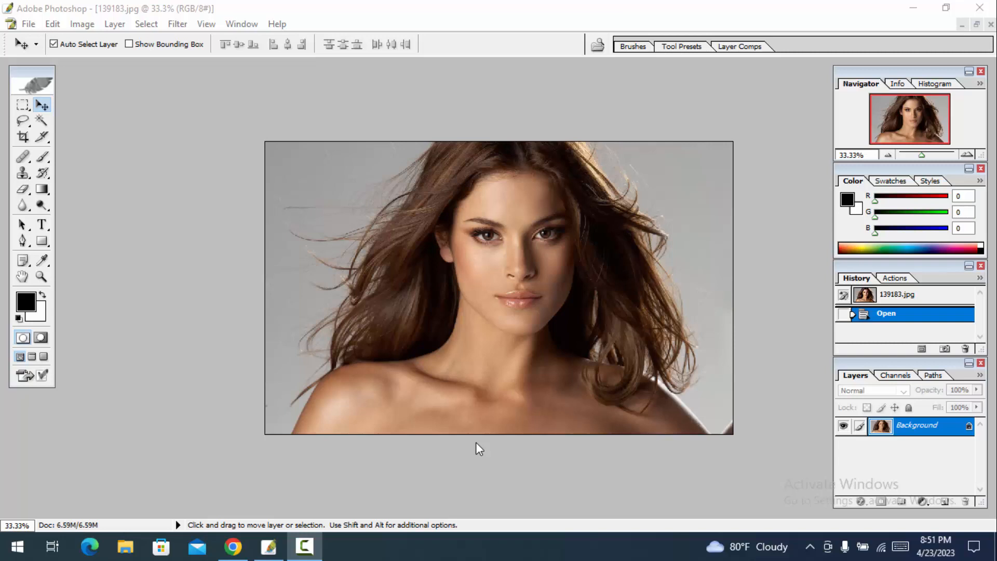
Crop the portrait to 1.5 × 1.9 in at 300 pixels/inch around the face, leaving a thin white strip above the head.
left_click(26, 138)
left_click(29, 141)
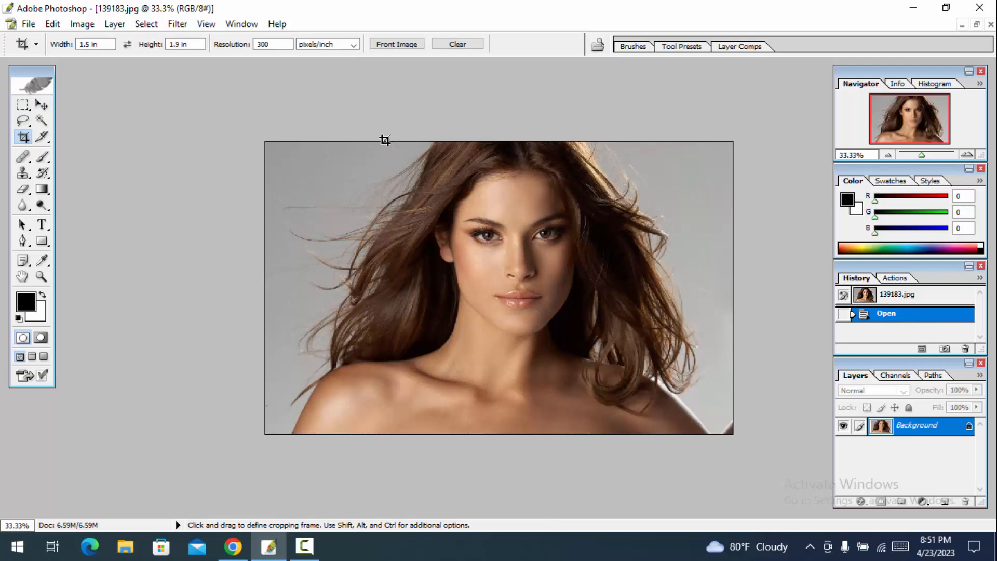
left_click_drag(384, 140, 636, 436)
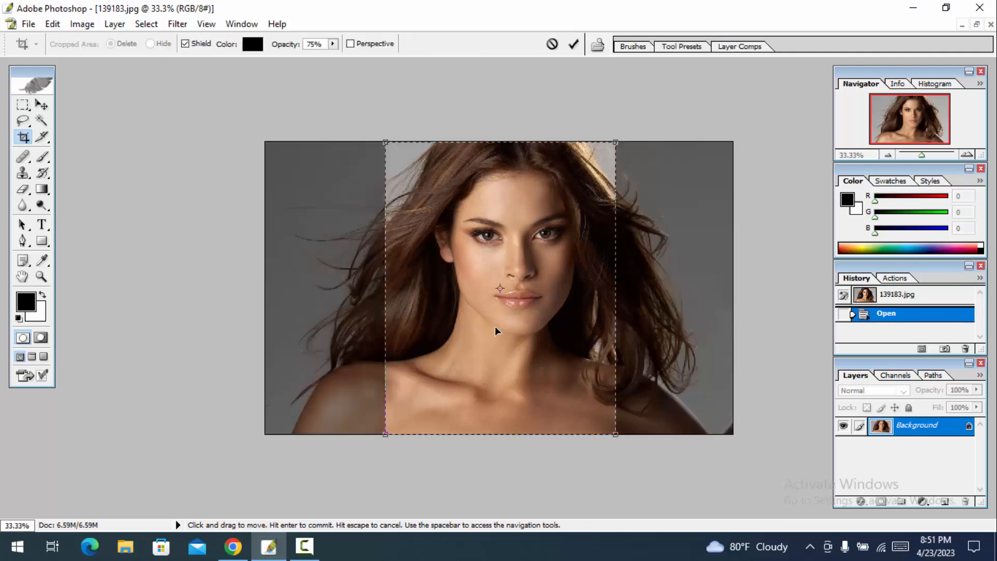
left_click_drag(495, 330, 499, 306)
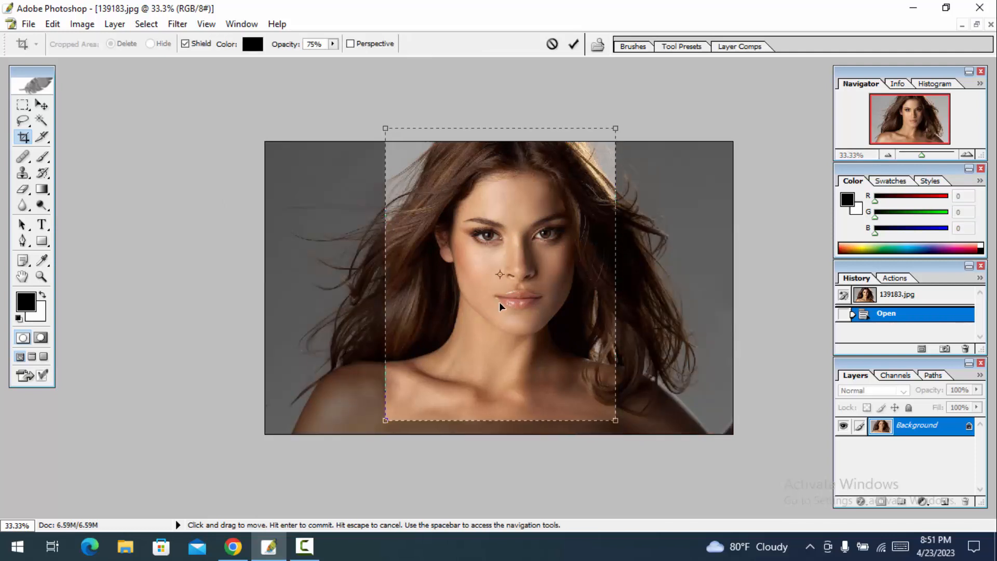
left_click(574, 44)
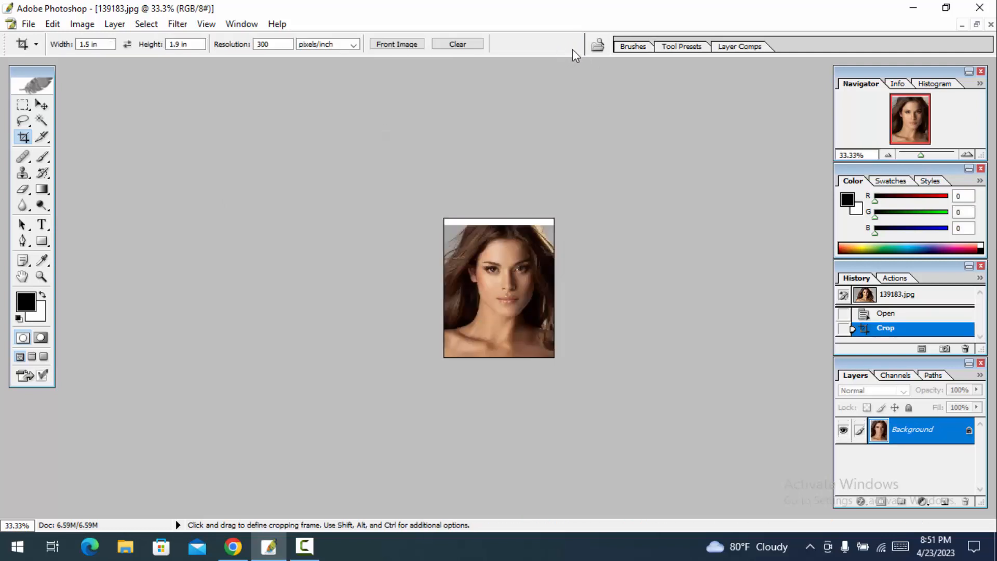
Create a new white A4 document at 300 pixels/inch and arrange its window beside the cropped photo's window.
left_click(42, 277)
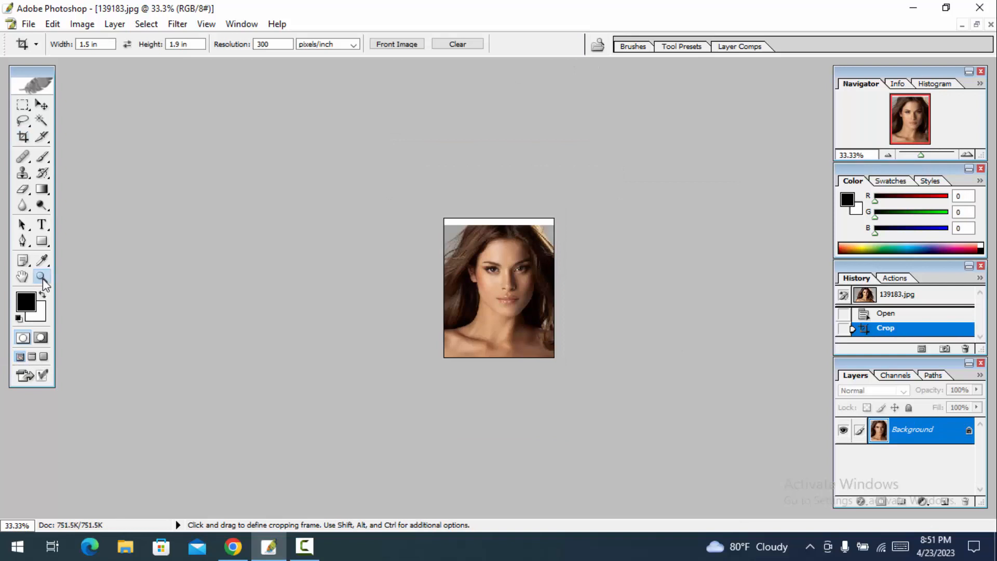
left_click(479, 356)
left_click(478, 356)
left_click(977, 25)
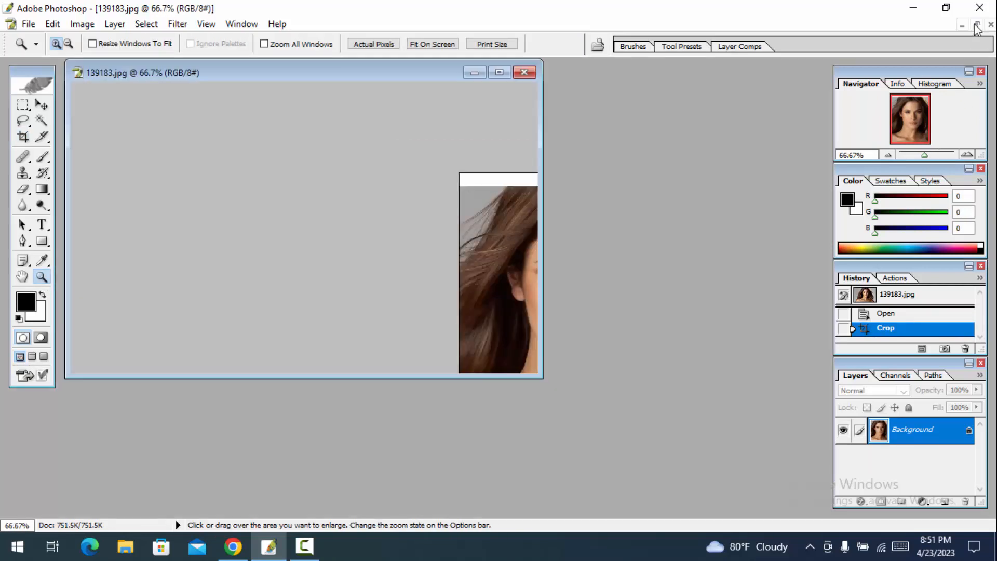
left_click(42, 104)
left_click(20, 26)
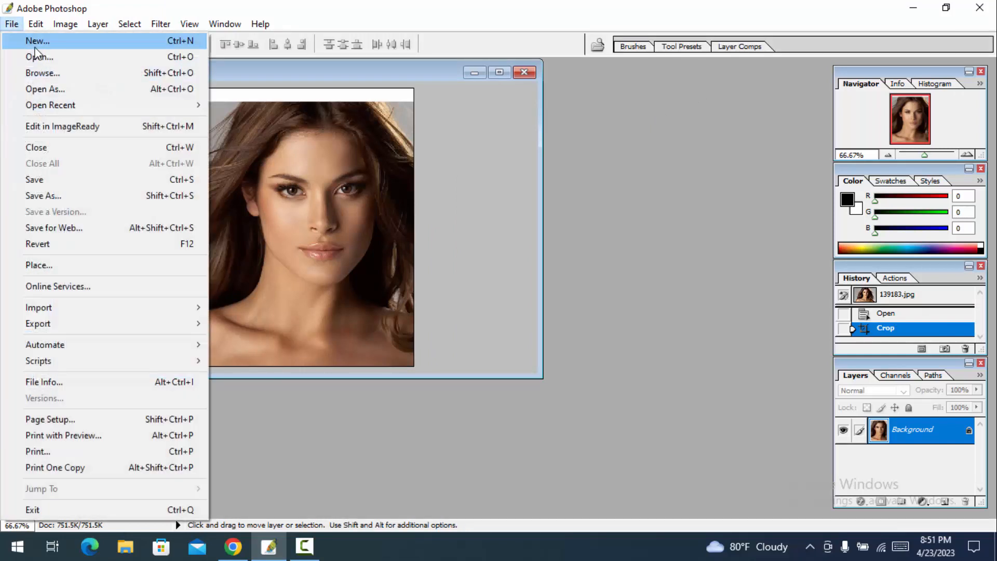
left_click(39, 41)
left_click(405, 214)
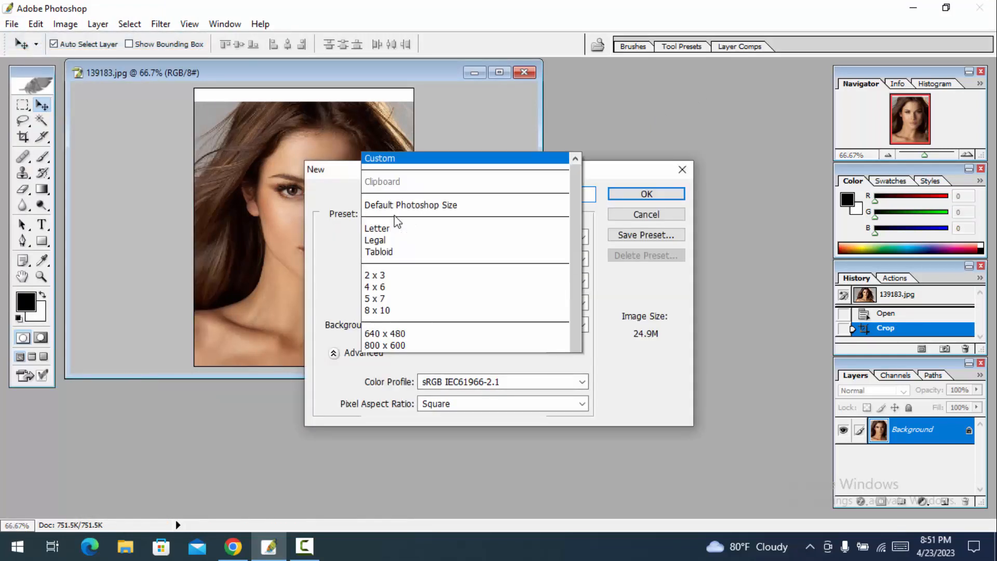
left_click(389, 344)
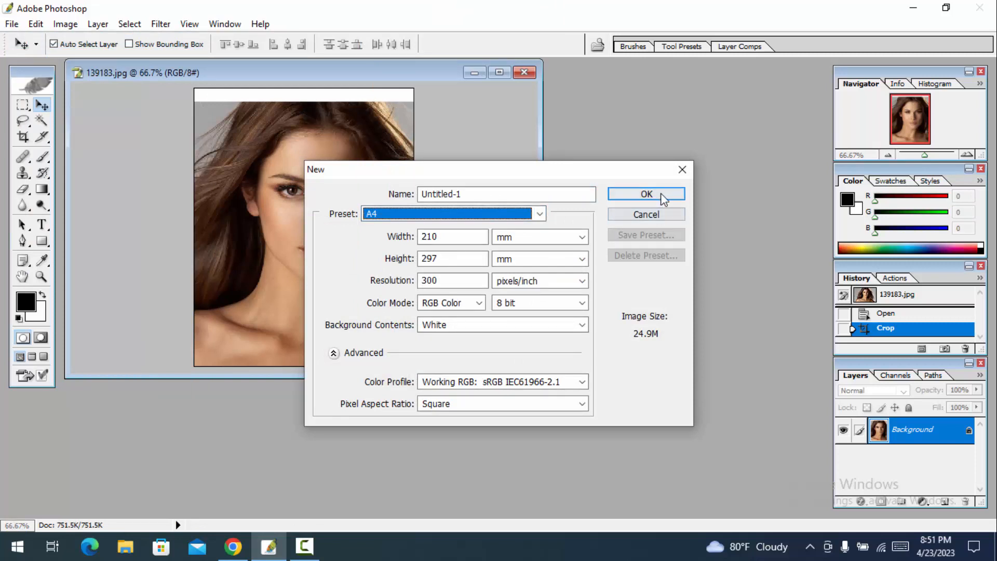
left_click(670, 195)
left_click_drag(152, 87, 670, 149)
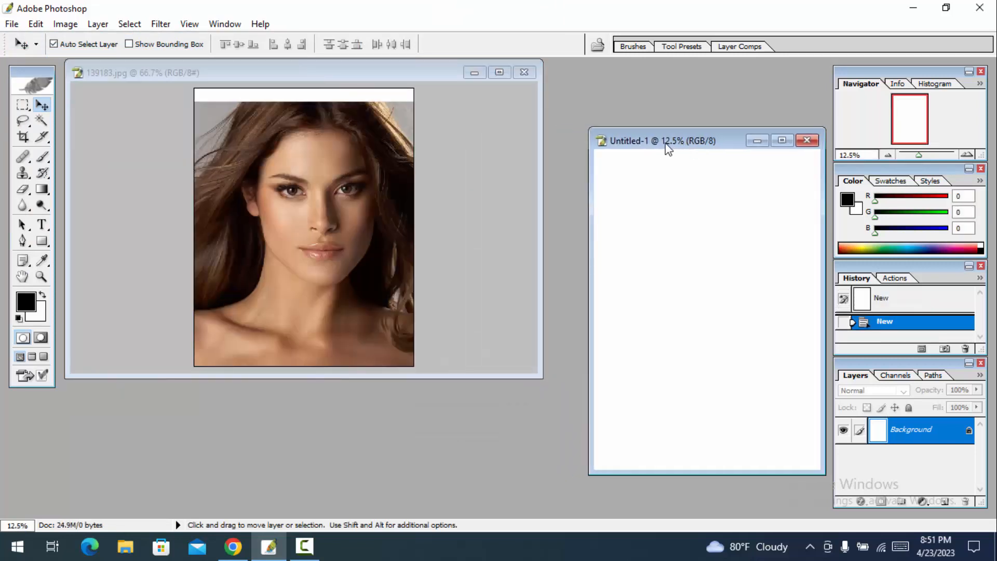
Copy the cropped portrait into the A4 document and move it to the upper-left corner of the page.
left_click(304, 234)
left_click_drag(309, 196, 762, 240)
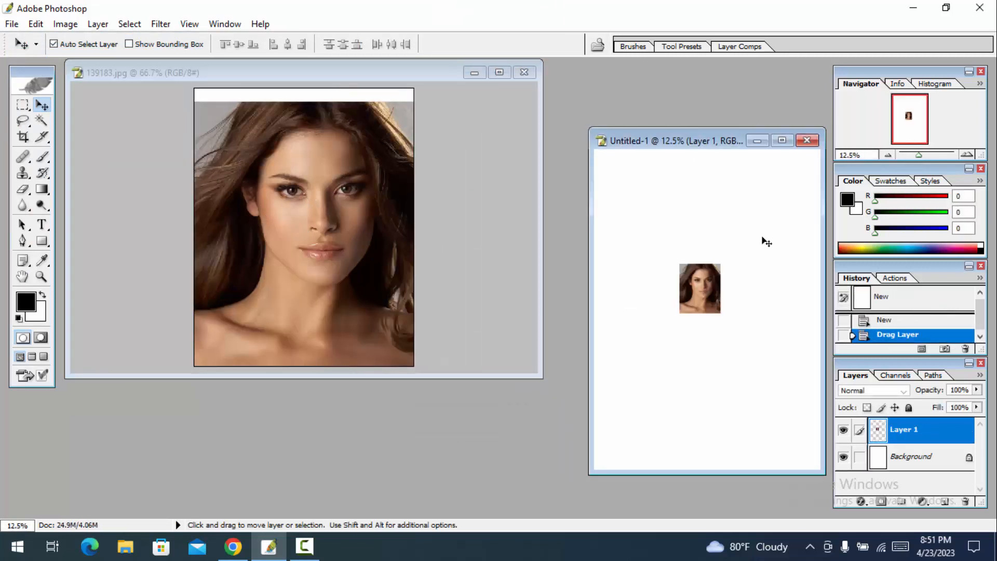
left_click(782, 140)
left_click_drag(506, 262, 421, 151)
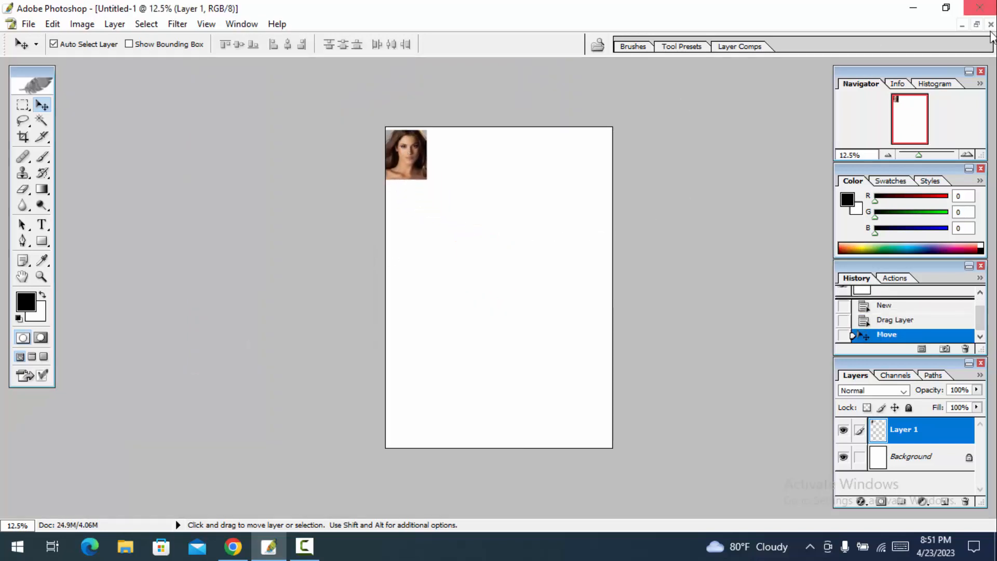
Add three more copies of the portrait to the A4 page, spaced in a row beside the first one.
left_click(976, 25)
left_click(239, 283)
left_click_drag(238, 283, 651, 190)
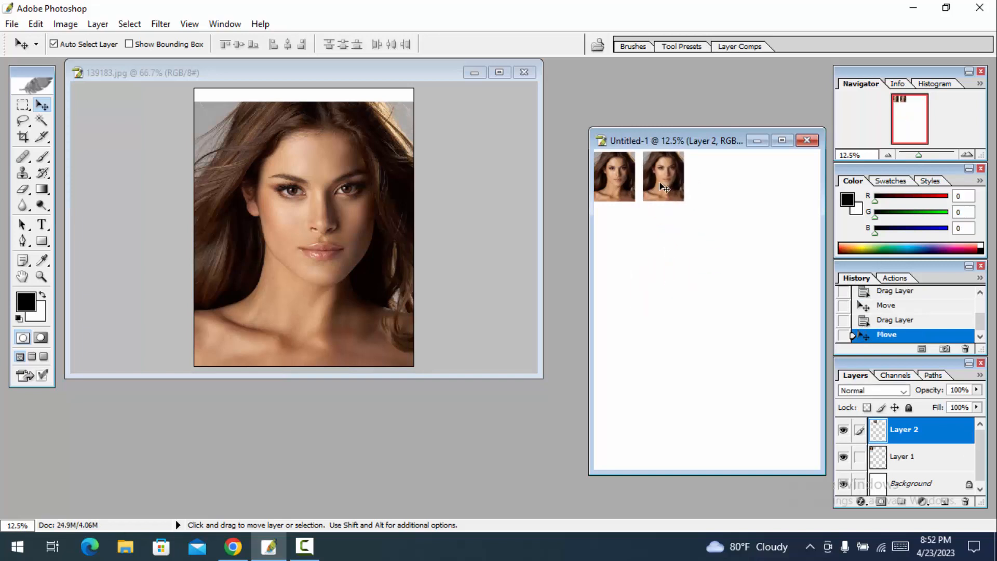
left_click_drag(335, 229, 727, 198)
left_click(468, 232)
left_click_drag(468, 232, 756, 185)
Add a fifth copy of the portrait and align it at the end of the row, against the page's right edge.
left_click_drag(217, 273, 814, 207)
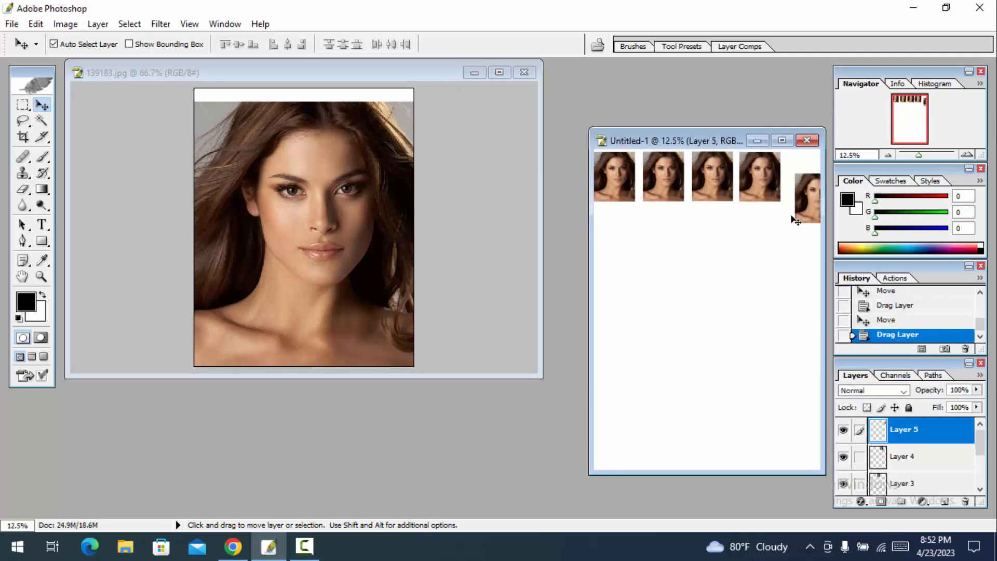
left_click(782, 140)
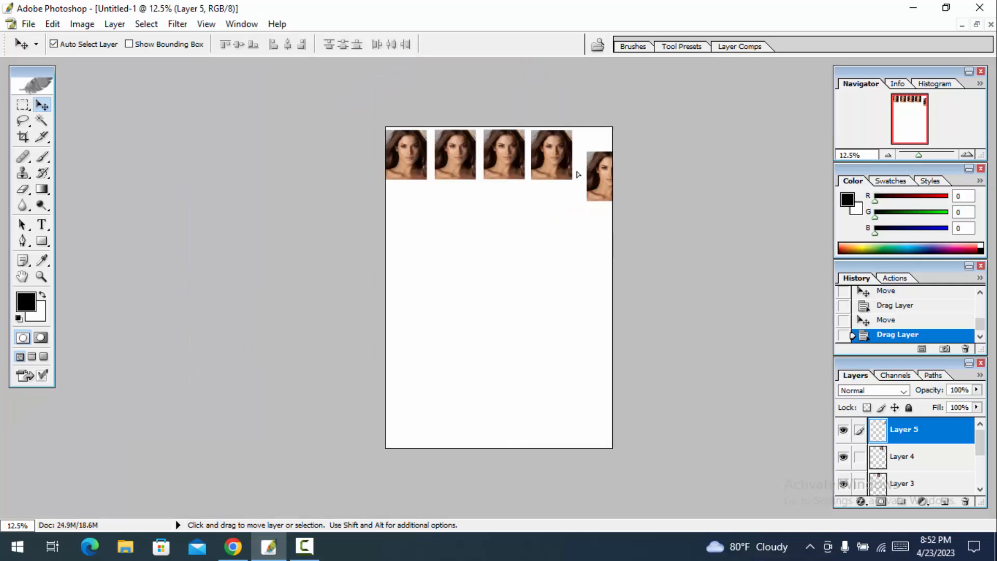
left_click_drag(579, 175, 563, 152)
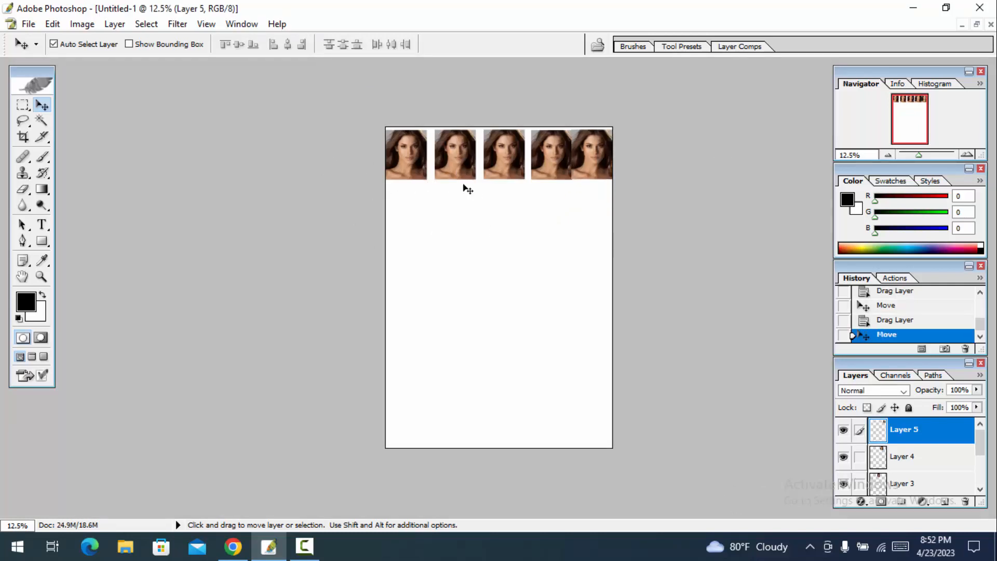
left_click(464, 226)
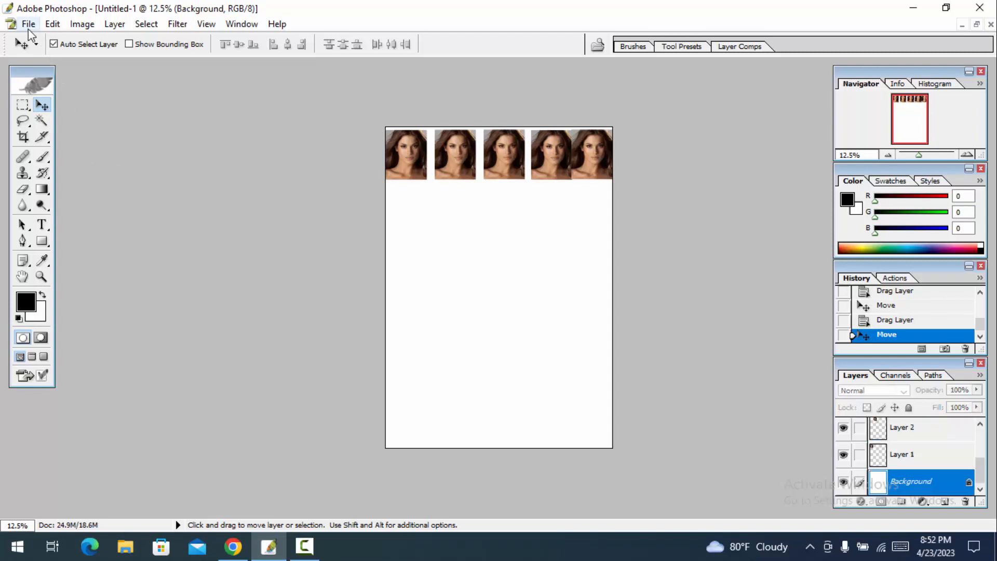
Preview how the photo sheet fits the current print paper and close the preview without printing.
left_click(28, 24)
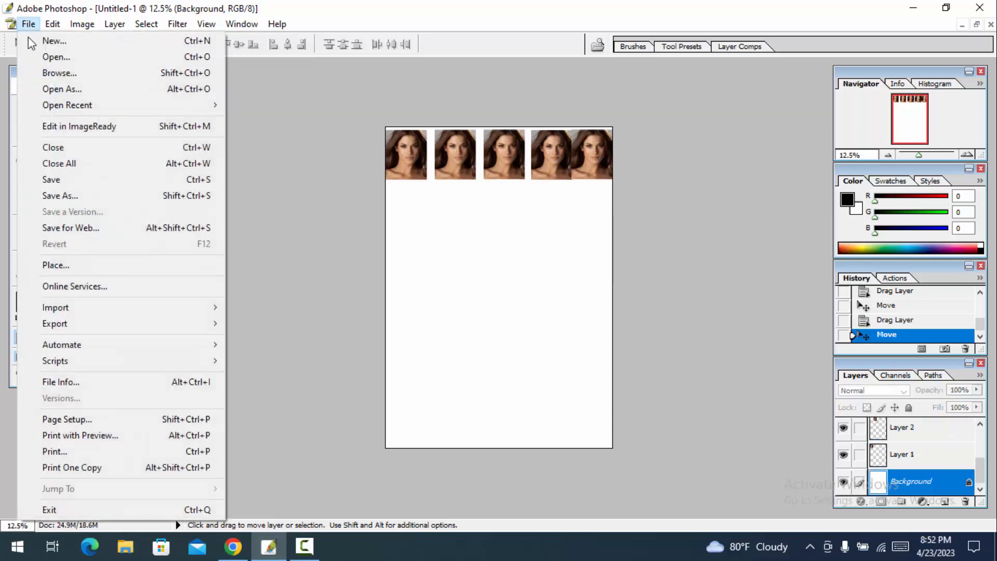
left_click(54, 437)
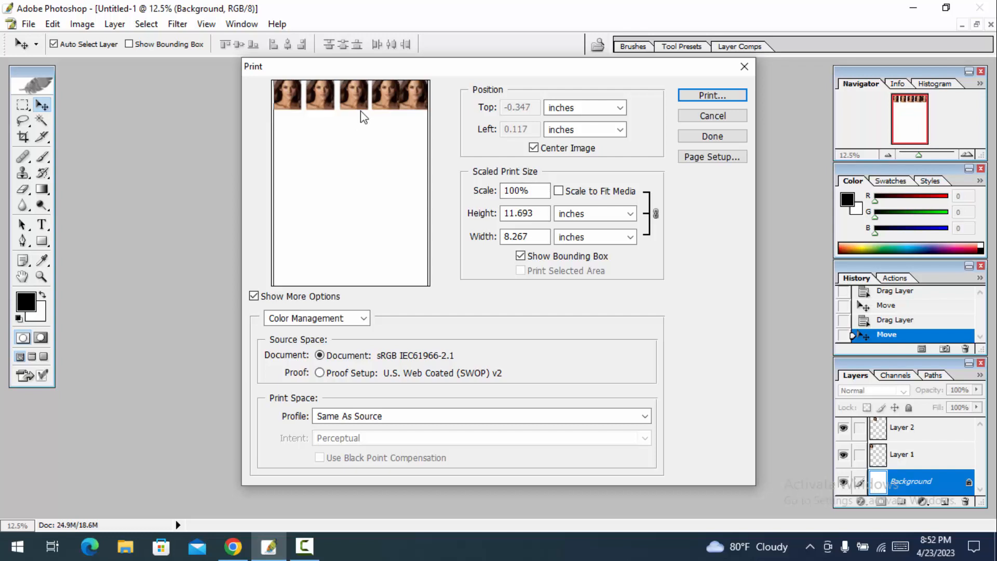
left_click(712, 115)
Review the printer selection and the printer's properties in the print settings, and cancel without printing.
left_click(29, 24)
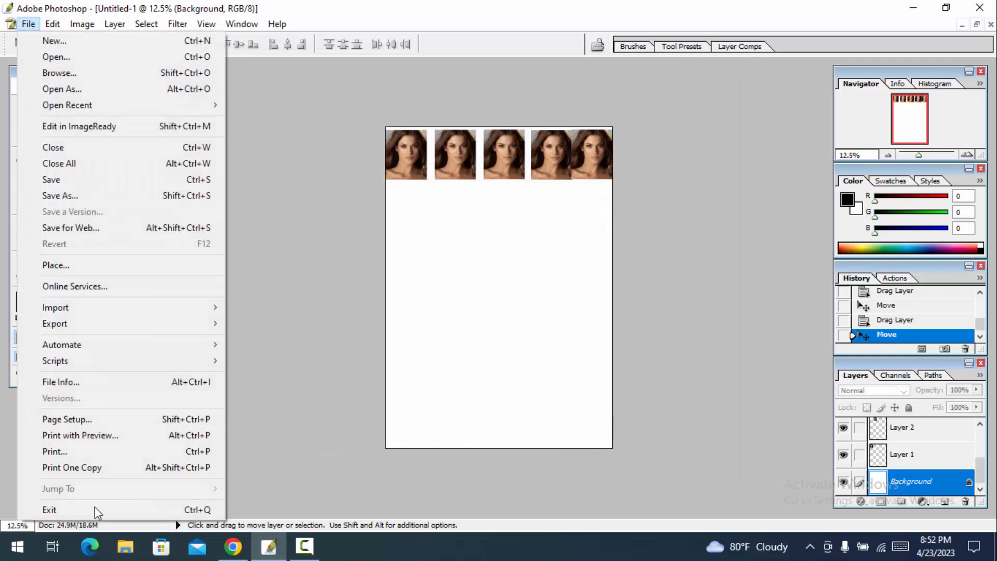
left_click(36, 452)
left_click(462, 224)
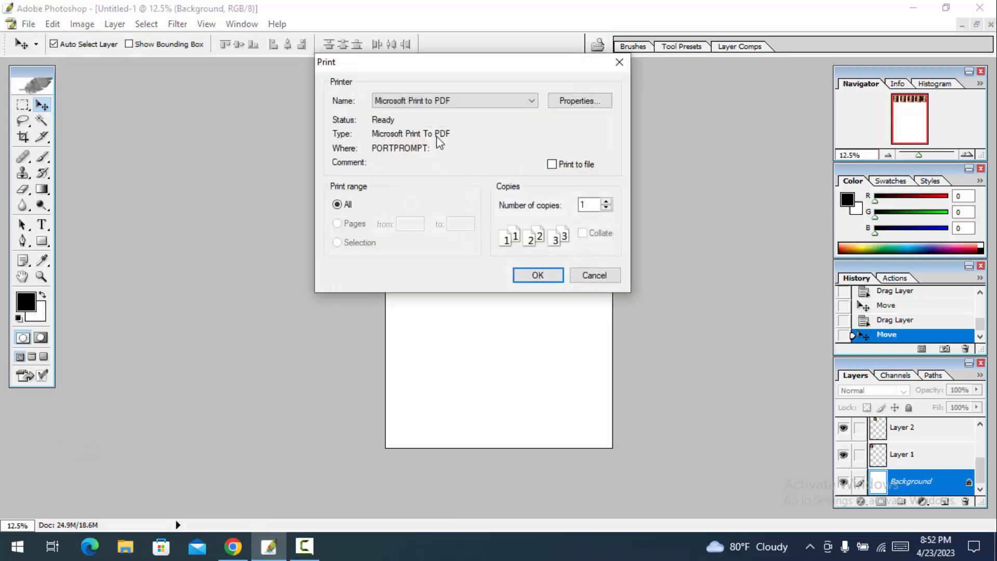
left_click(571, 103)
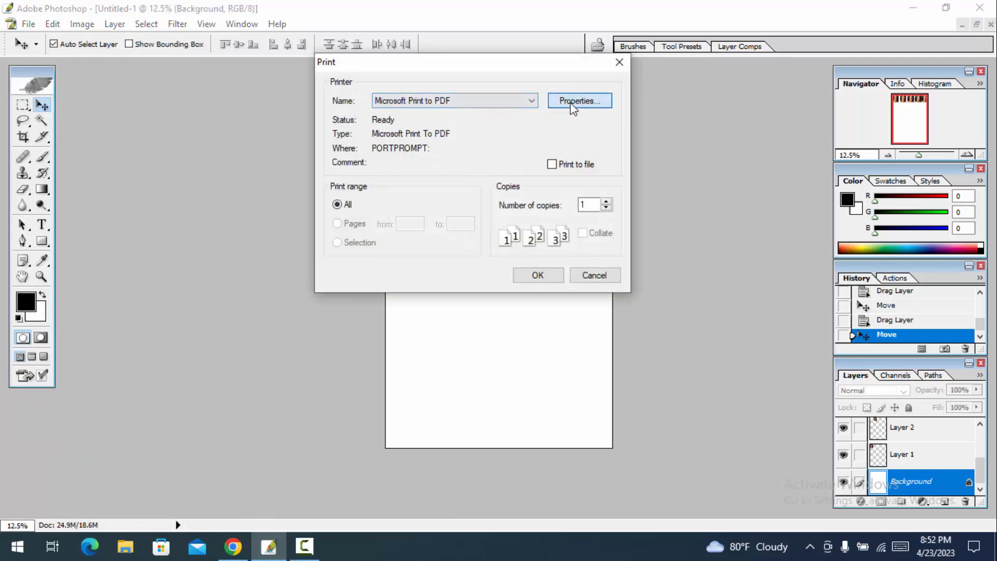
left_click(684, 397)
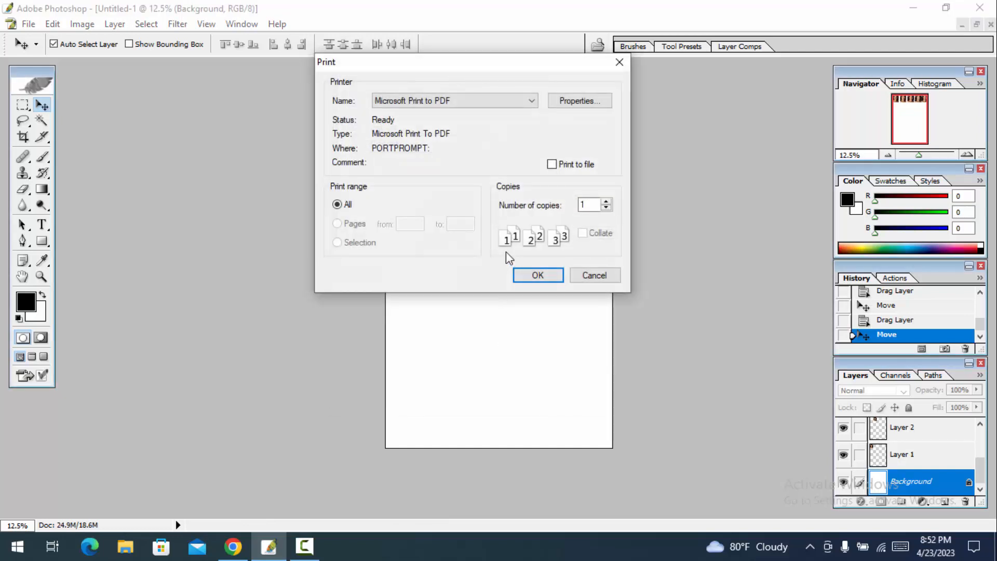
left_click(596, 278)
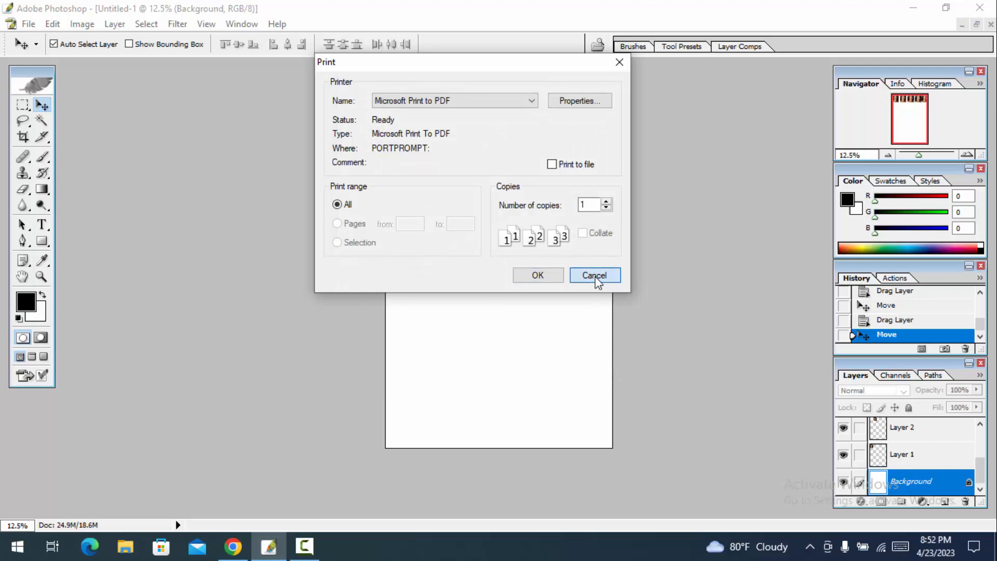
Set the page setup's paper size to A4.
left_click(28, 24)
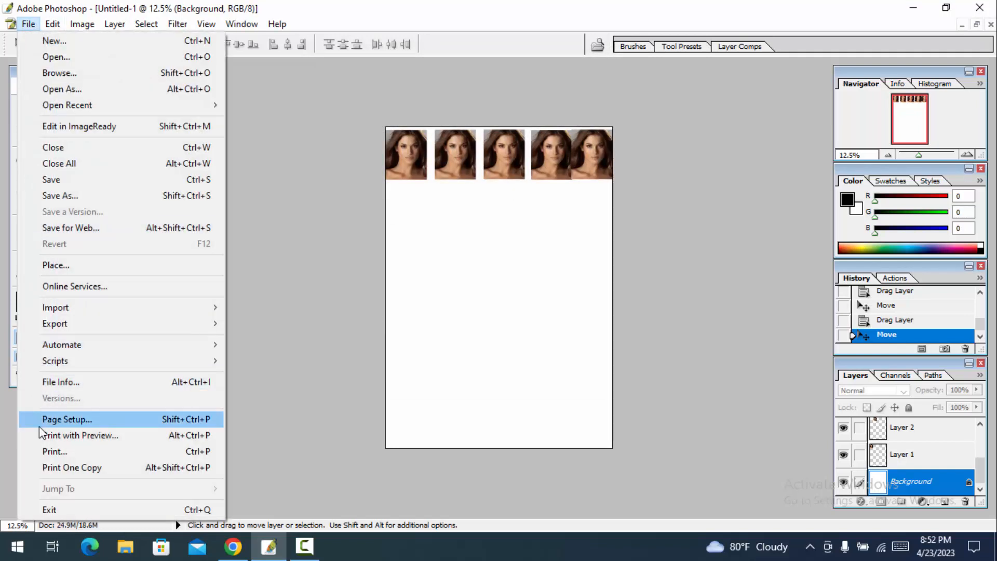
left_click(80, 420)
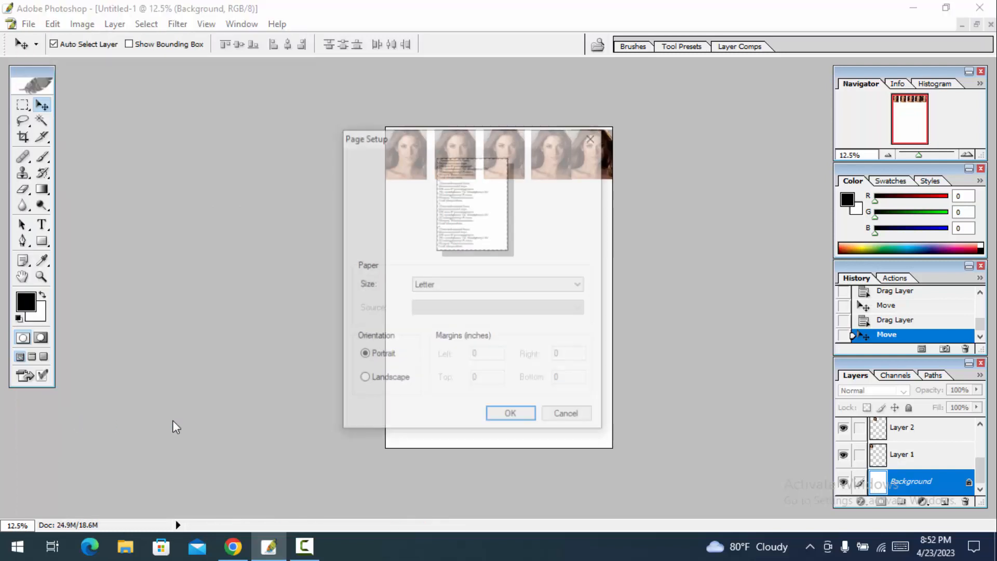
left_click(444, 285)
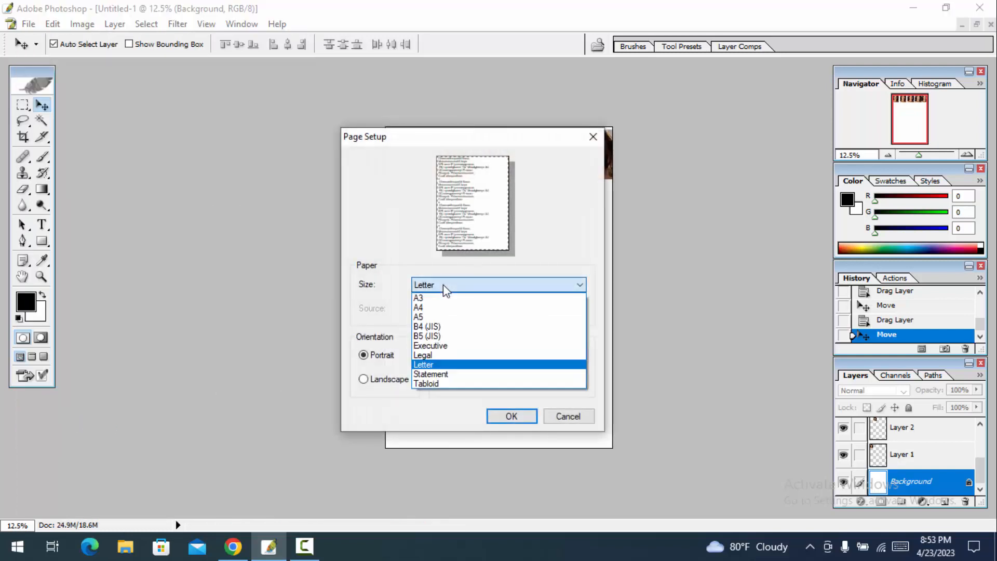
left_click(443, 309)
left_click(510, 416)
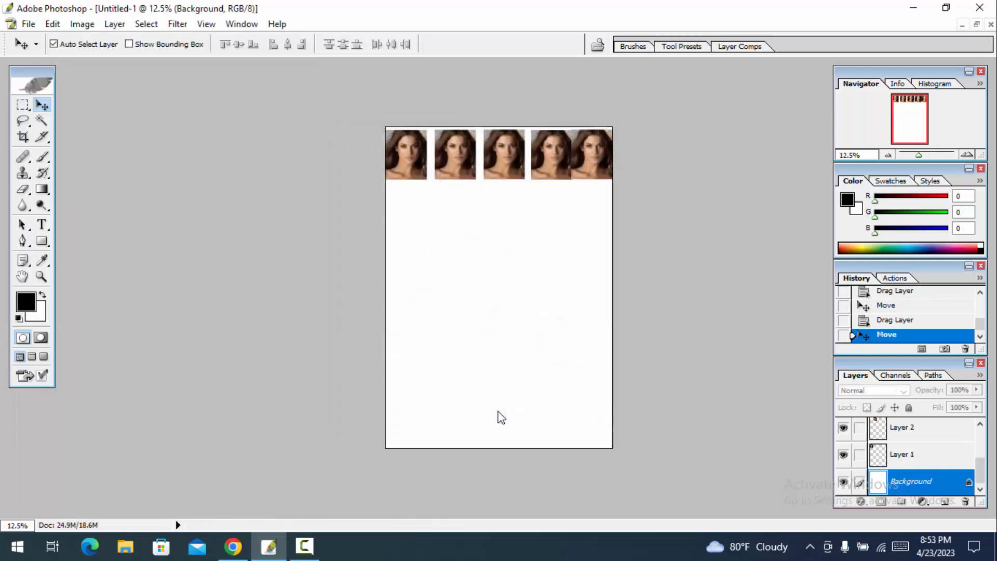
Preview the photo sheet on the print paper, toggle Scale to Fit Media on and off, and cancel.
left_click(28, 24)
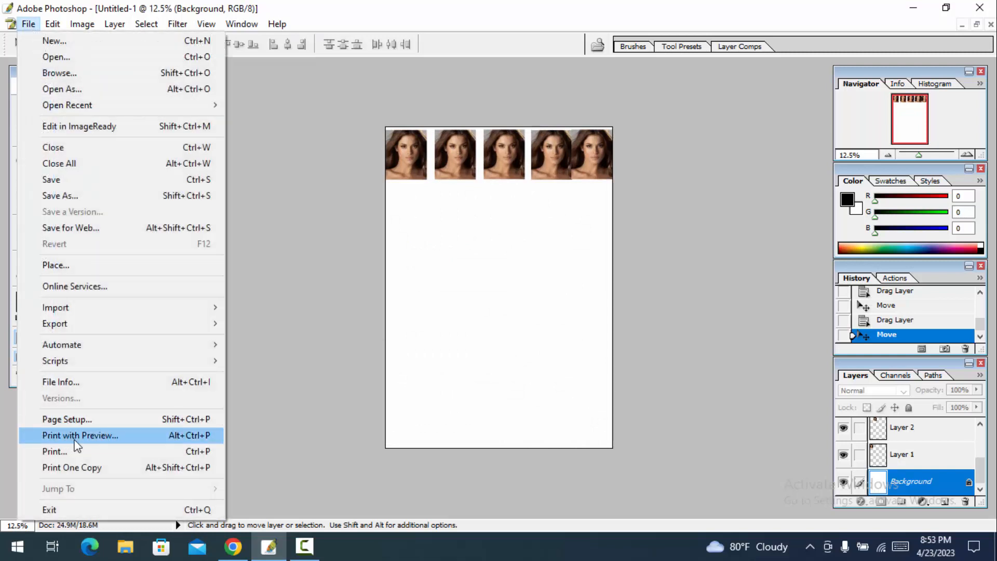
left_click(196, 438)
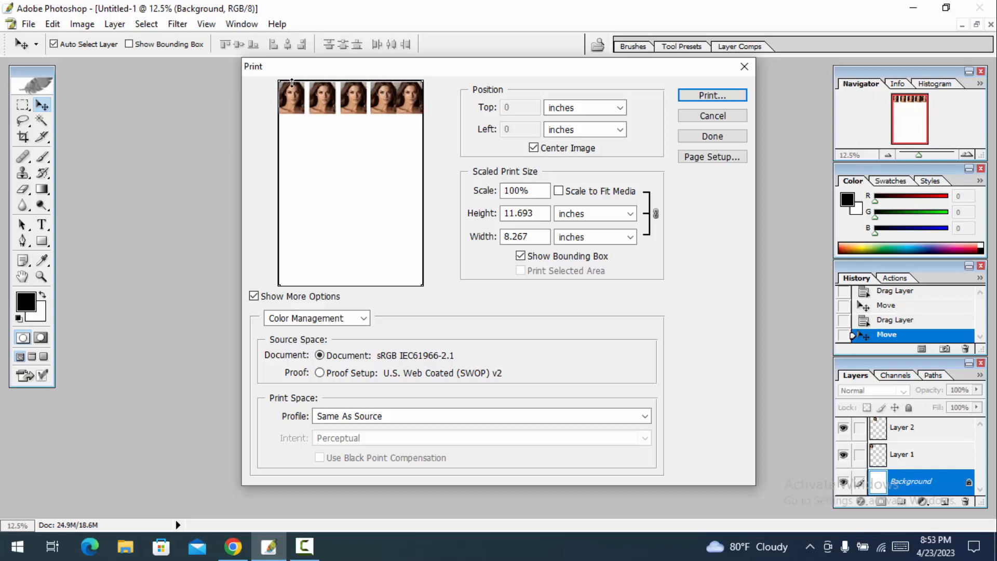
left_click(558, 191)
left_click(558, 192)
left_click(704, 118)
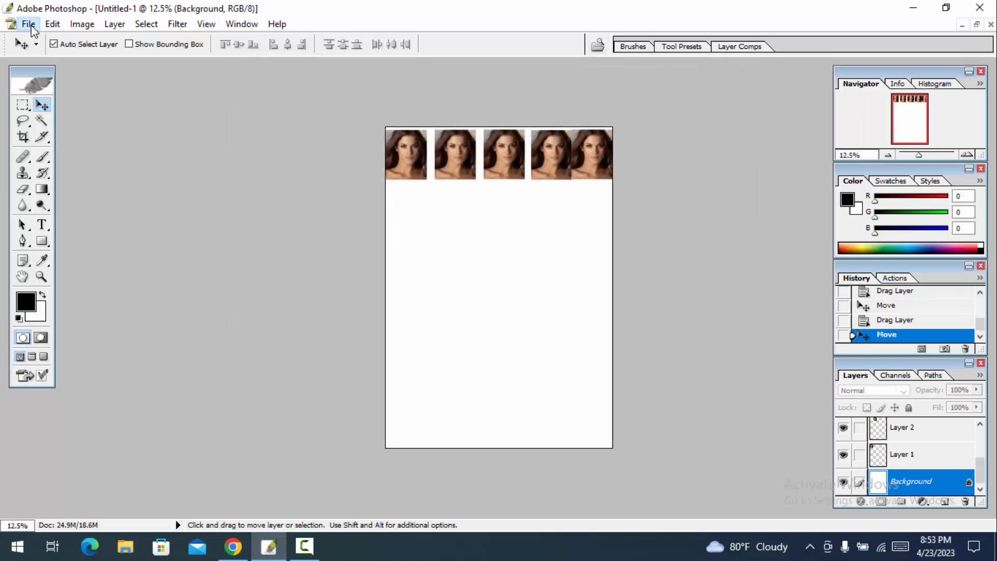
Check the paper size and orientation in the page setup.
left_click(31, 28)
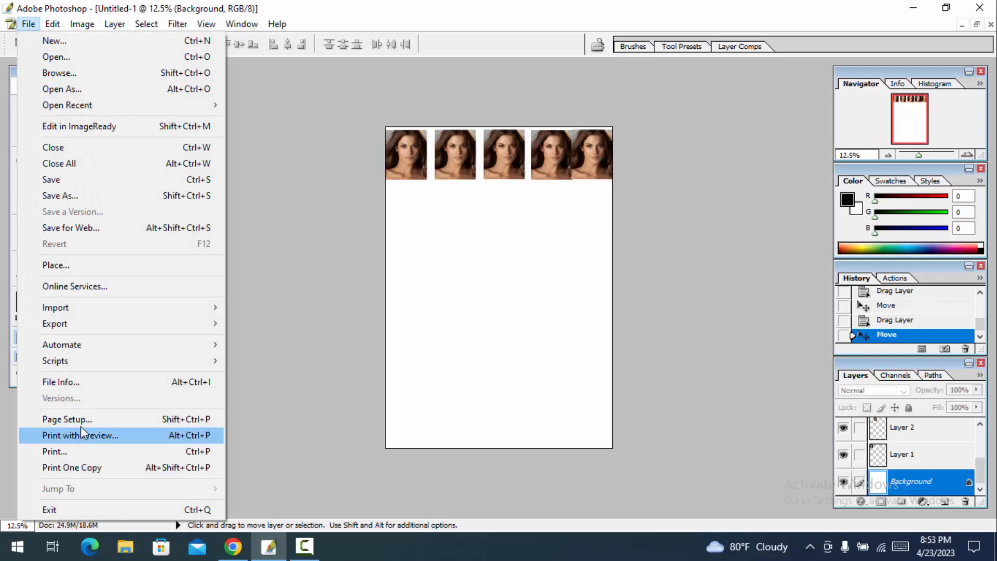
left_click(190, 423)
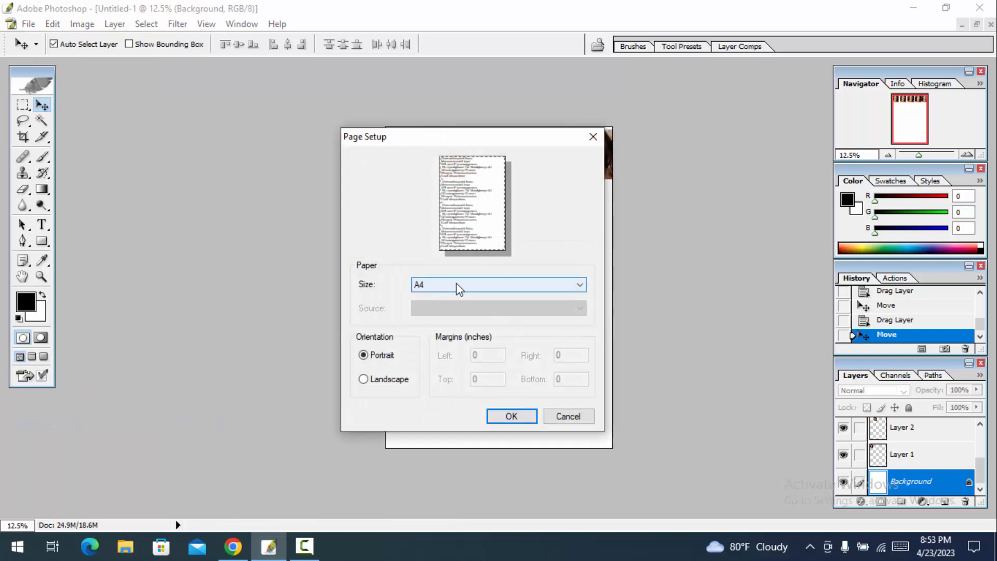
left_click(512, 417)
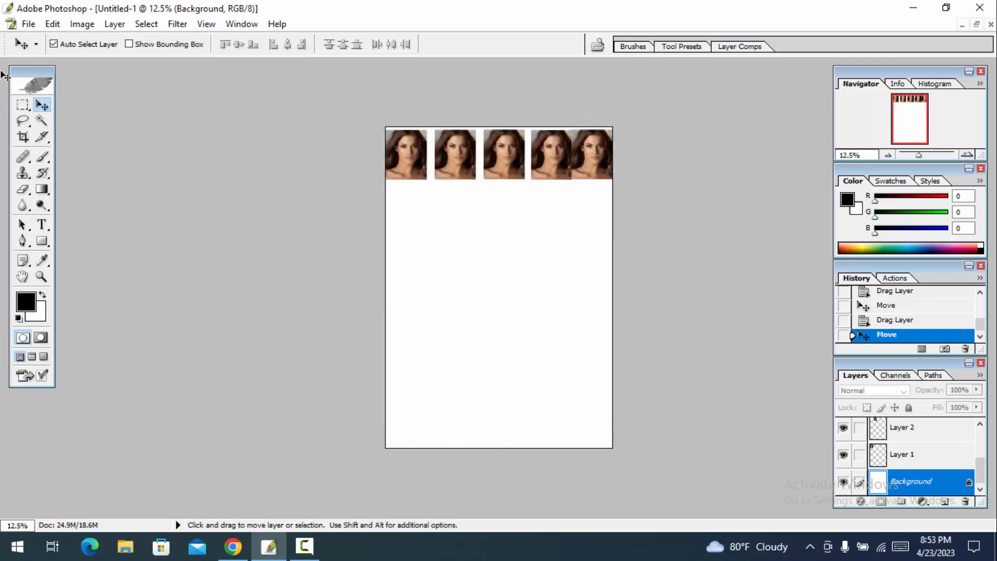
Open the print preview of the photo sheet again.
left_click(28, 25)
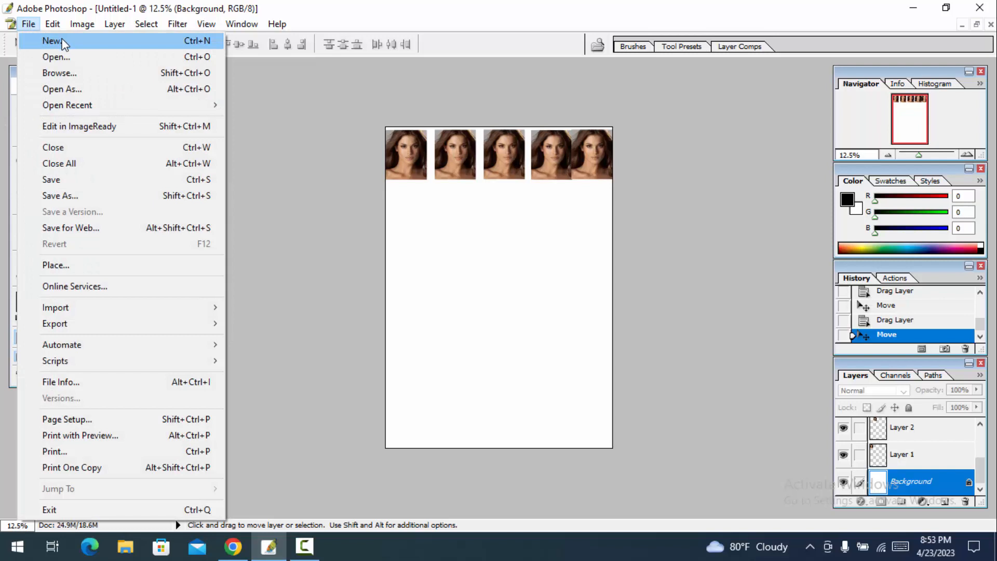
left_click(539, 312)
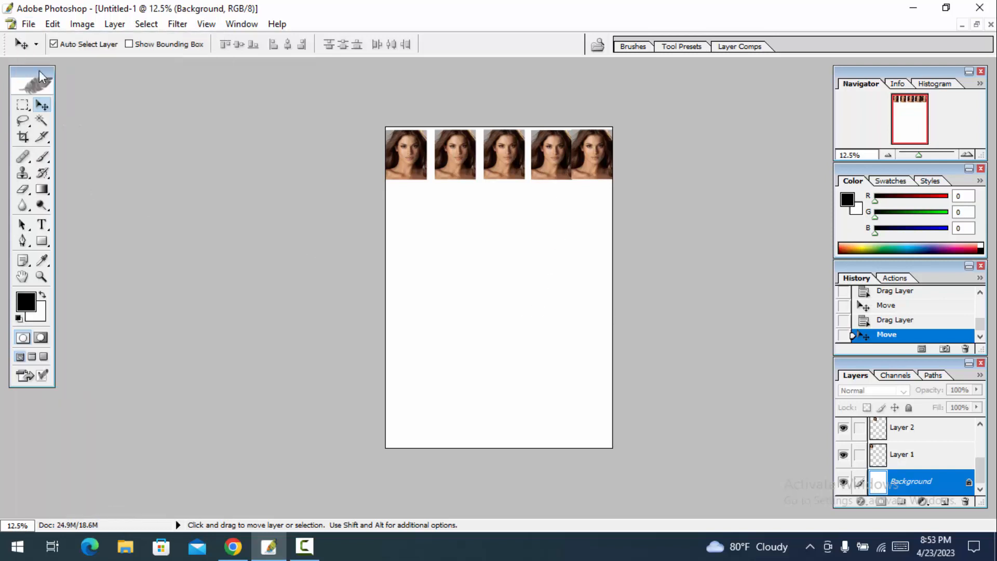
left_click(28, 24)
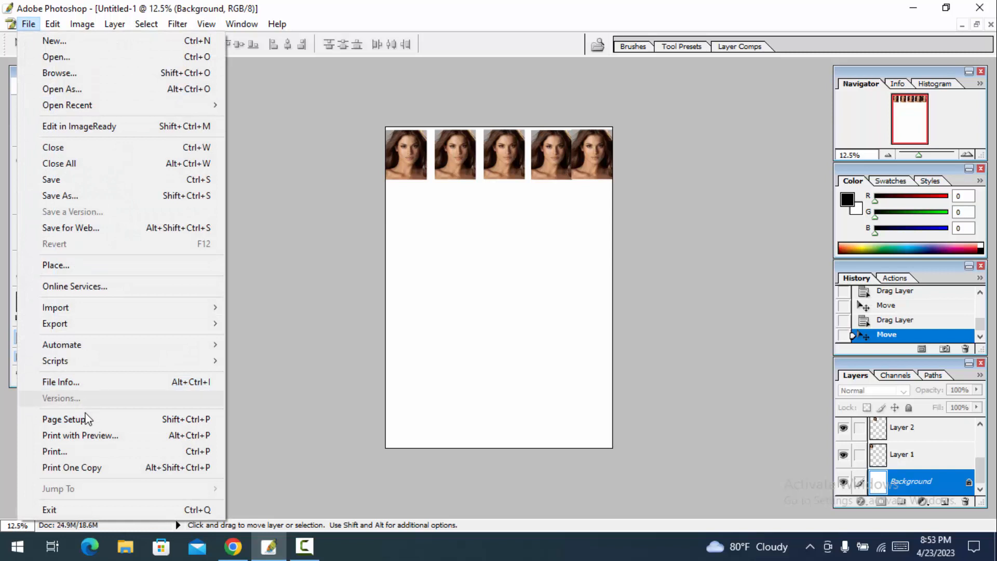
left_click(80, 436)
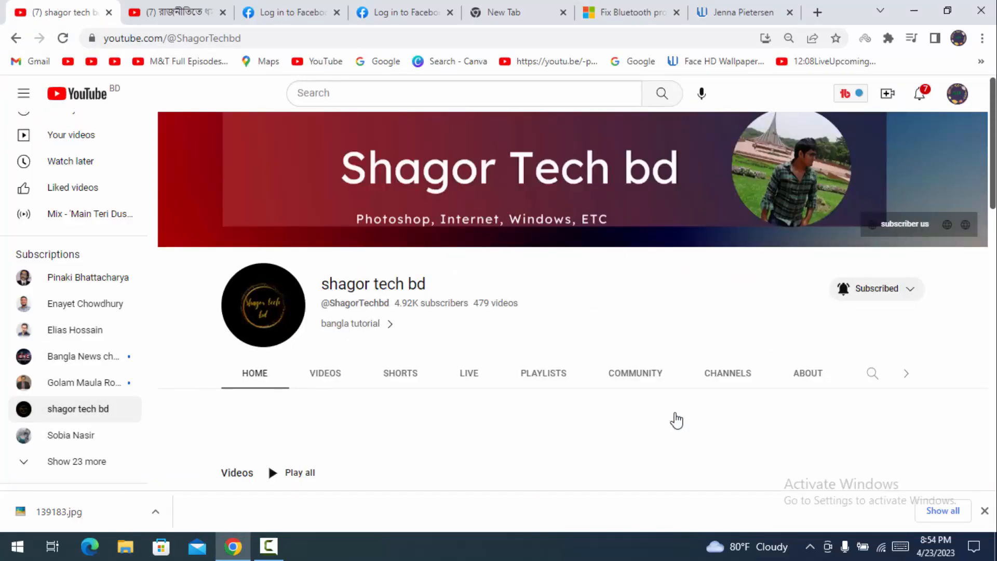
scroll(660, 411, "down", 4)
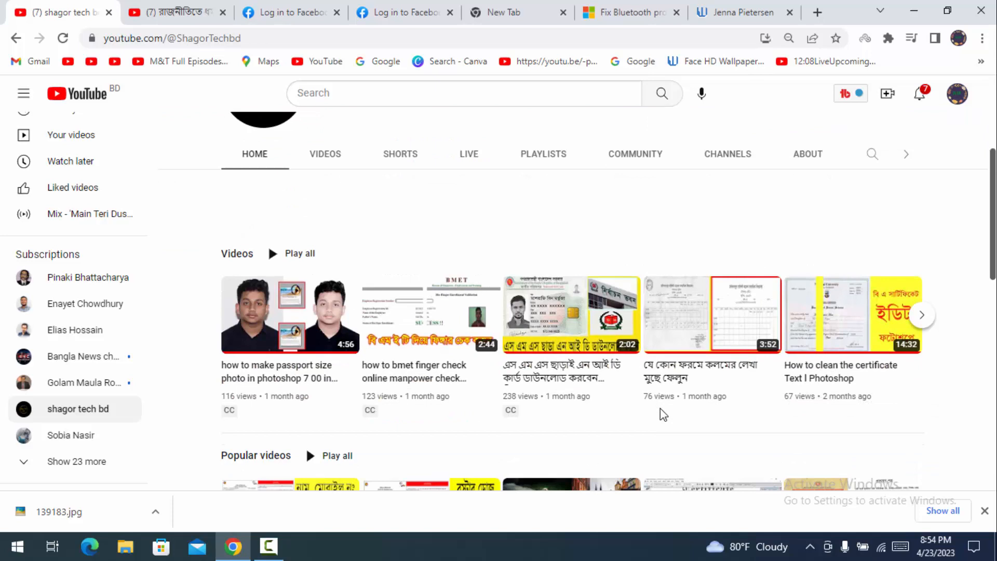